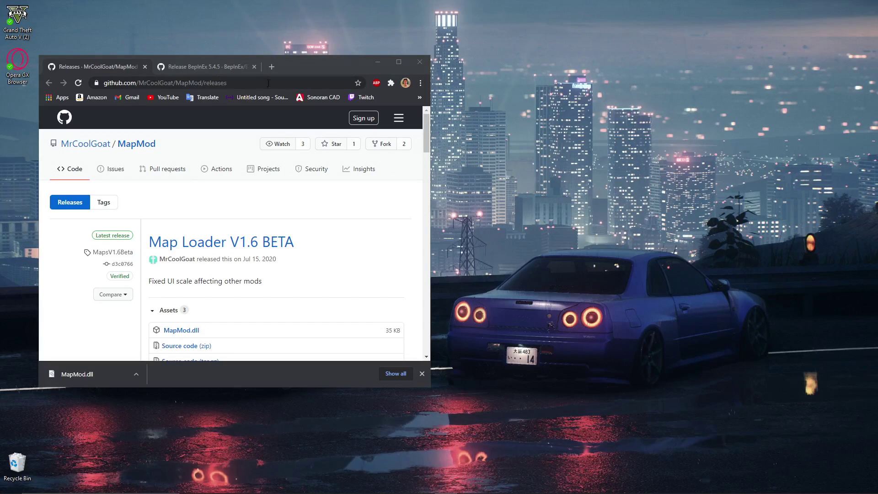
scroll(255, 205, "down", 1)
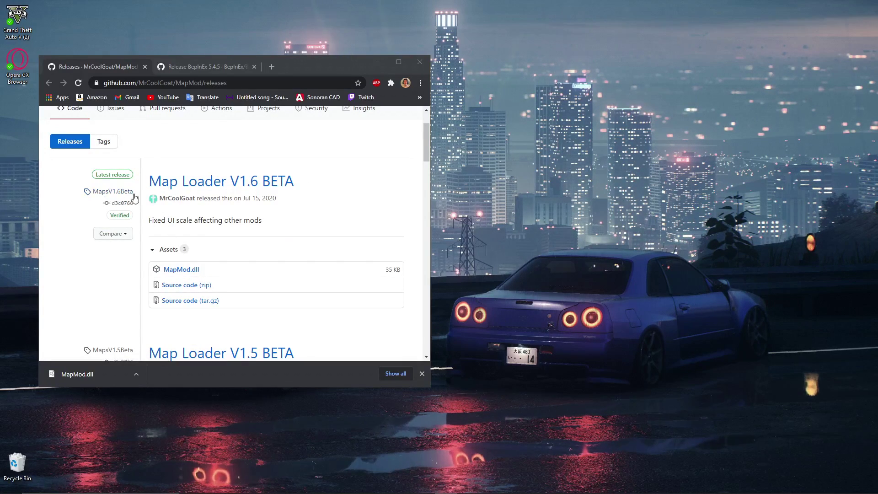
Step: Download MapMod.dll from the Map Loader V1.6 BETA release assets
left_click(183, 273)
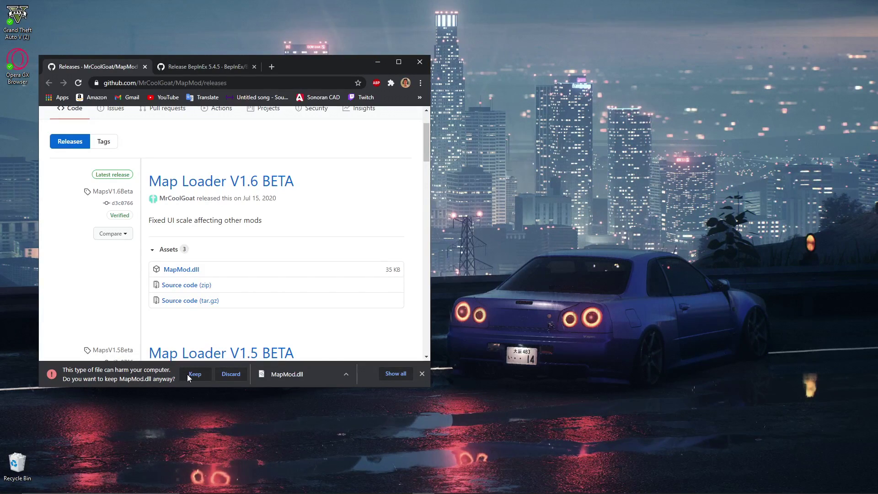
Step: Keep the flagged MapMod.dll, then start downloading MapLoader.rar from the MapLoaderV1 release
left_click(194, 373)
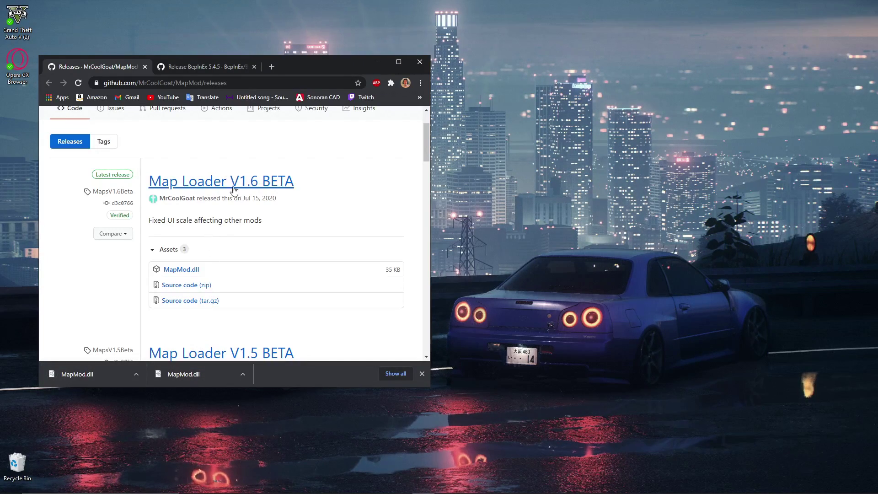
scroll(240, 209, "down", 3)
scroll(239, 210, "down", 3)
scroll(240, 209, "down", 3)
scroll(239, 210, "down", 3)
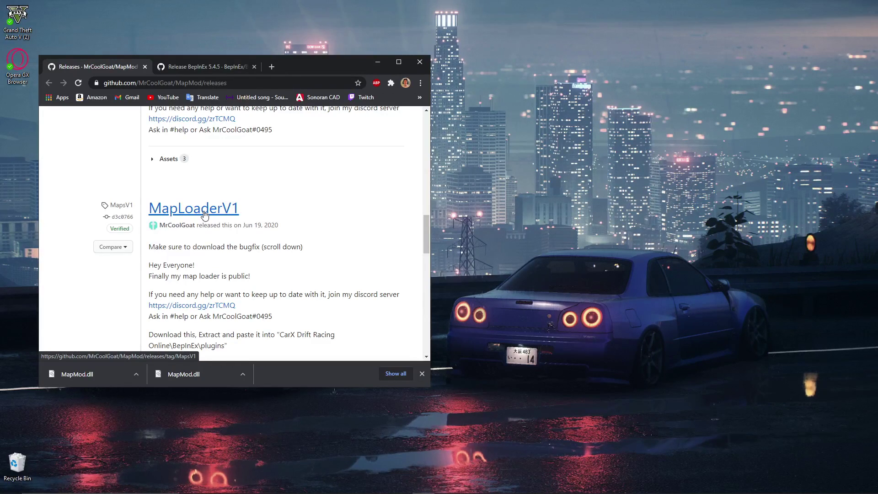
left_click(204, 215)
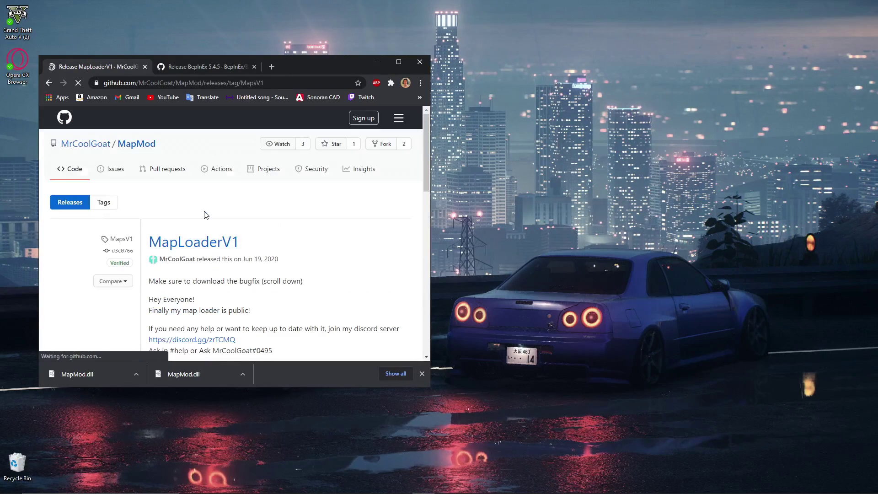
scroll(204, 214, "down", 2)
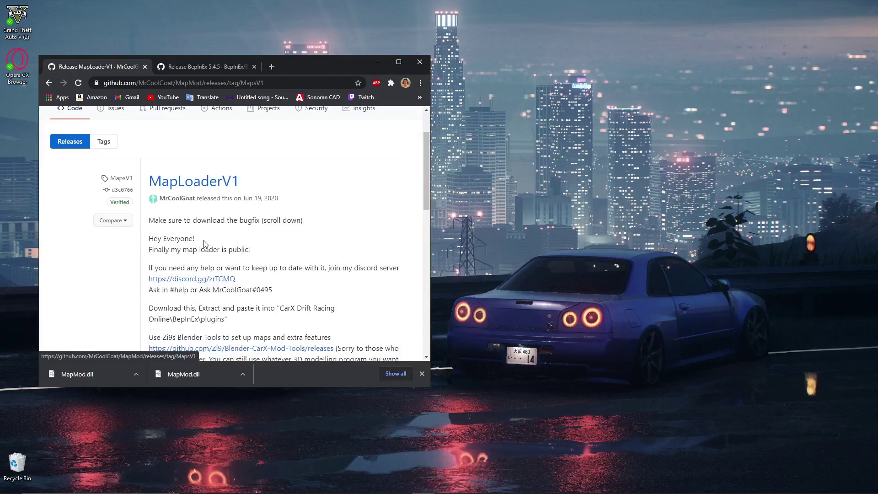
scroll(204, 215, "down", 5)
scroll(203, 261, "down", 5)
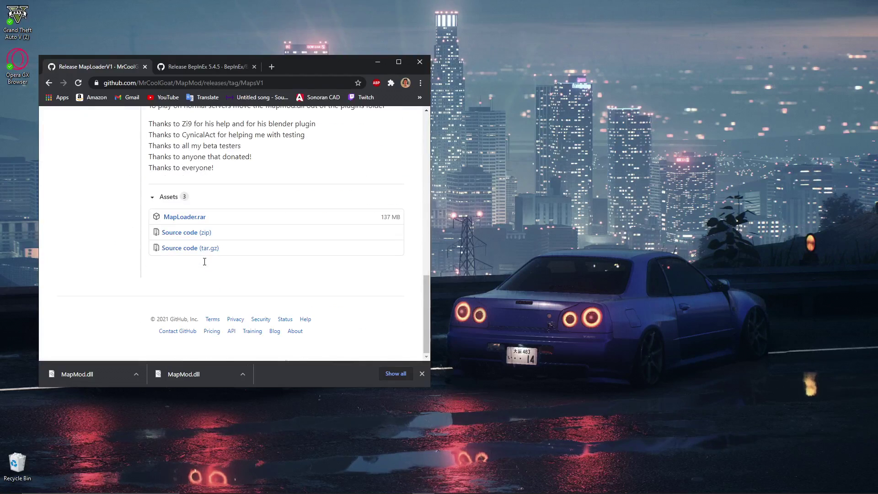
left_click(179, 217)
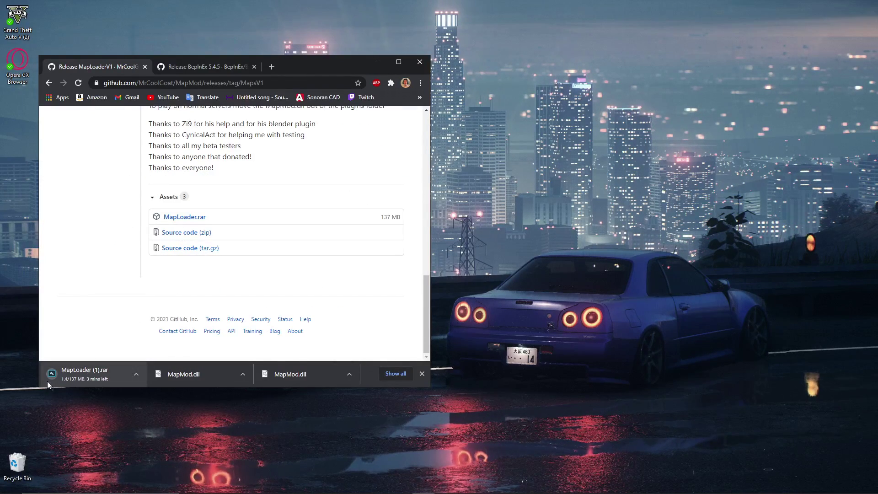
Step: Pause the MapLoader.rar download and bring up the choreme download folder
left_click(136, 374)
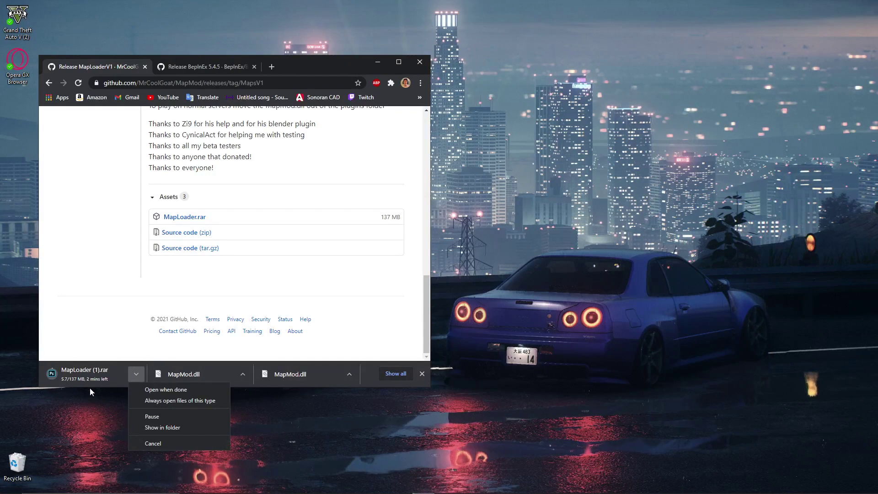
left_click(156, 416)
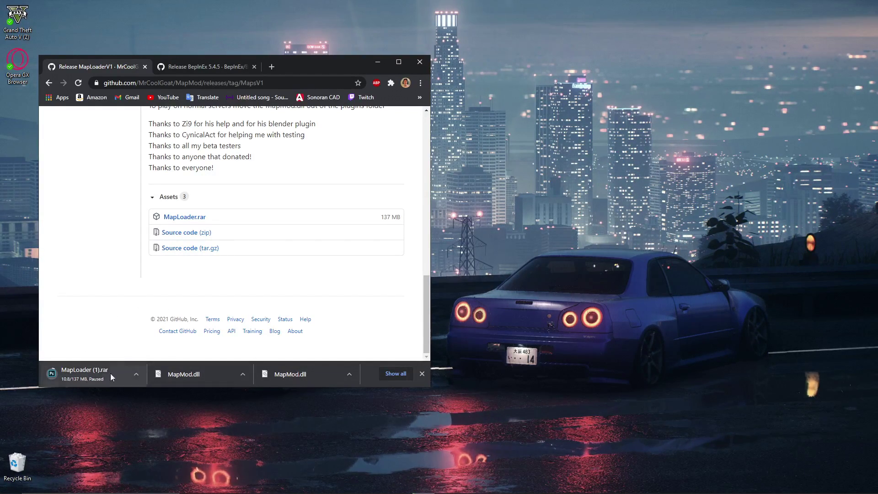
left_click(489, 484)
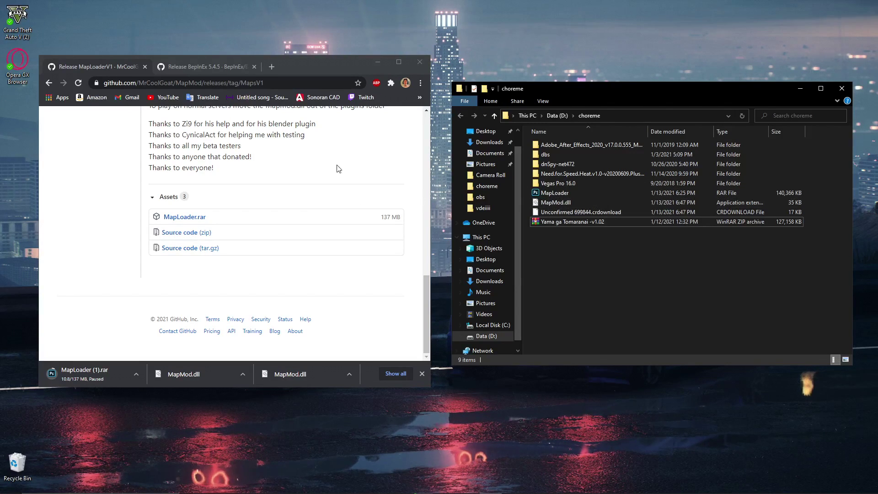
Step: Download BepInEx_x64_5.4.5.0.zip from the BepInEx 5.4.5 release
left_click(202, 70)
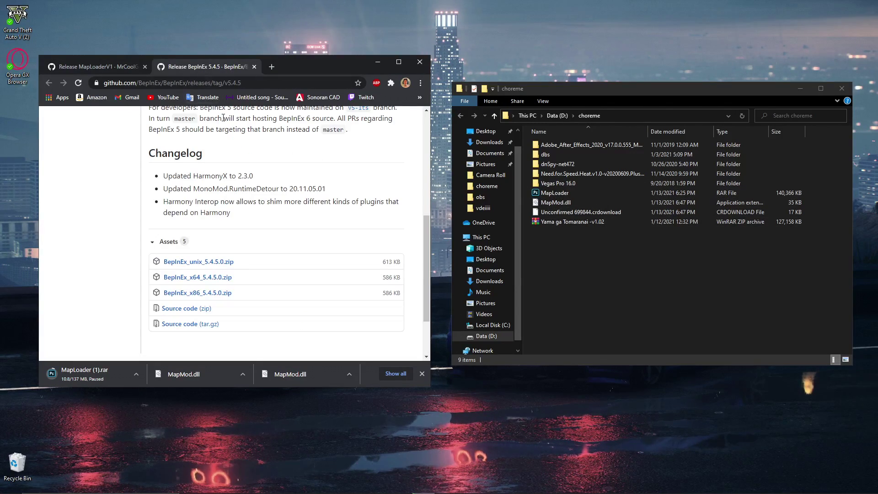
scroll(223, 118, "up", 5)
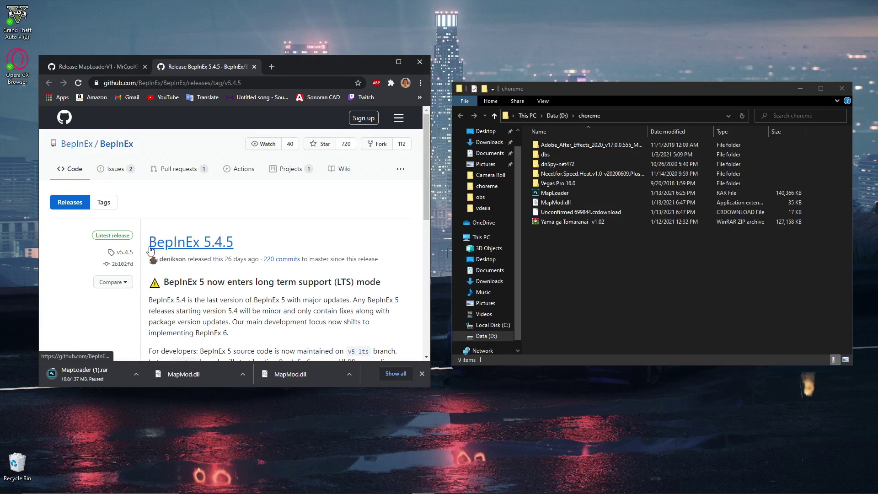
scroll(215, 240, "down", 2)
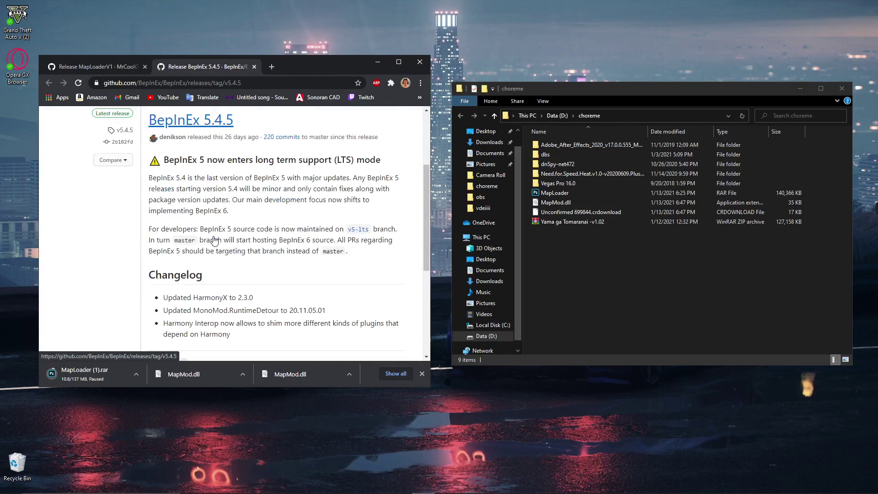
scroll(215, 239, "down", 3)
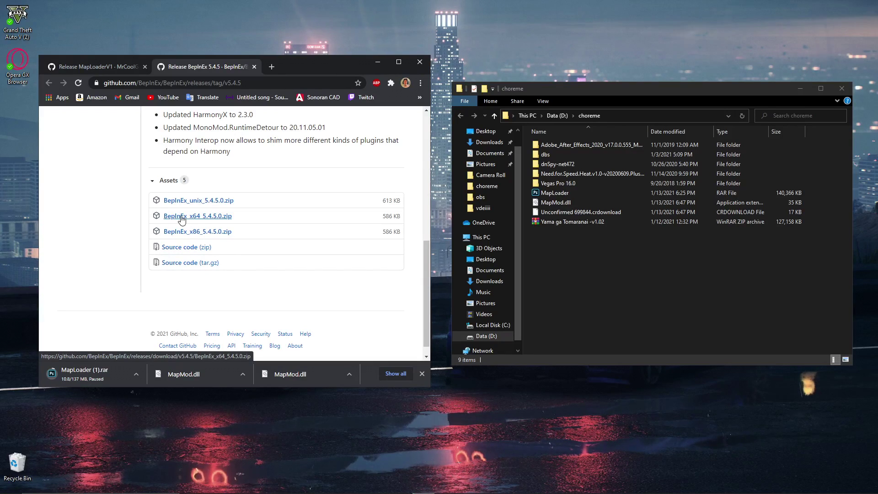
left_click(182, 220)
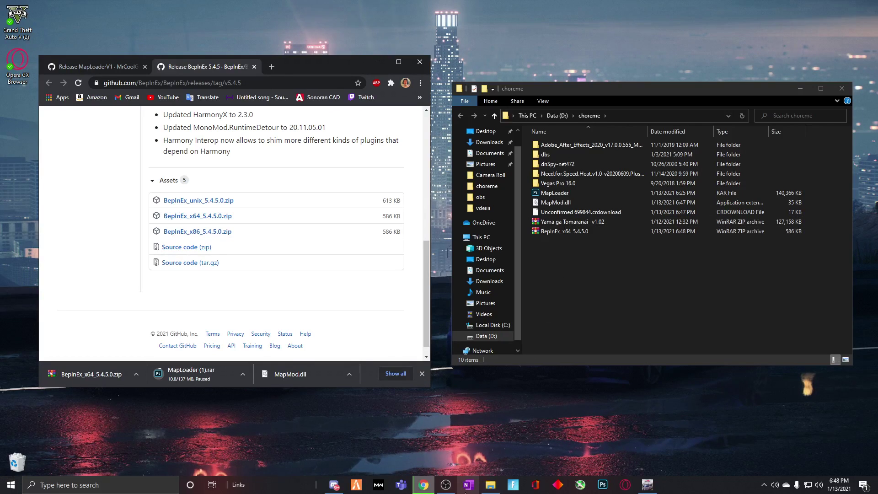
mouse_move(646, 484)
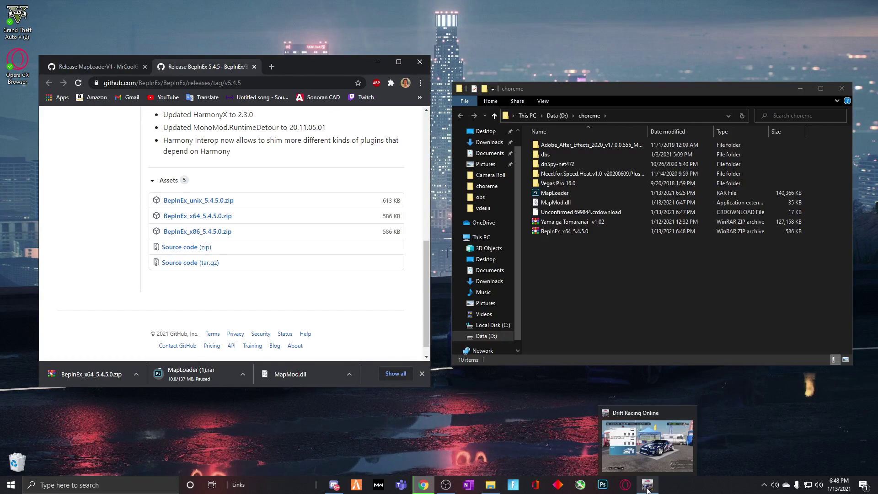
Step: Open a second Explorer window at D:\steam\steamapps\common\CarX Drift Racing Online
left_click(490, 484)
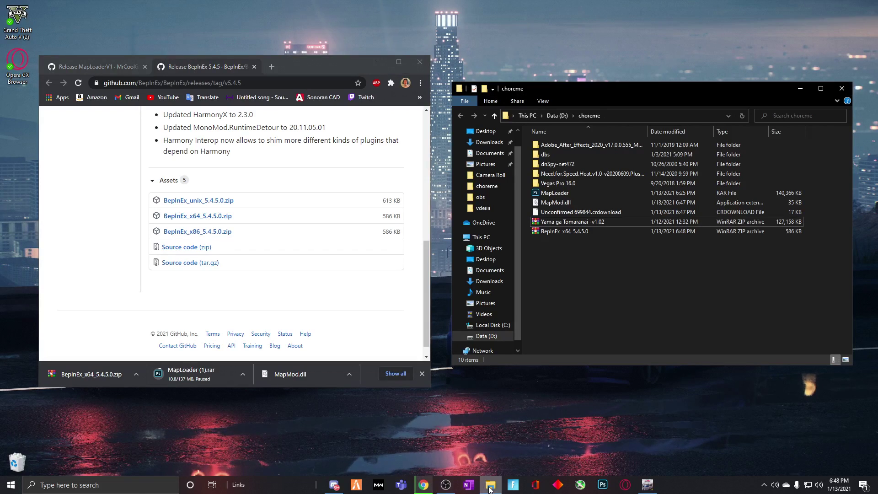
right_click(490, 484)
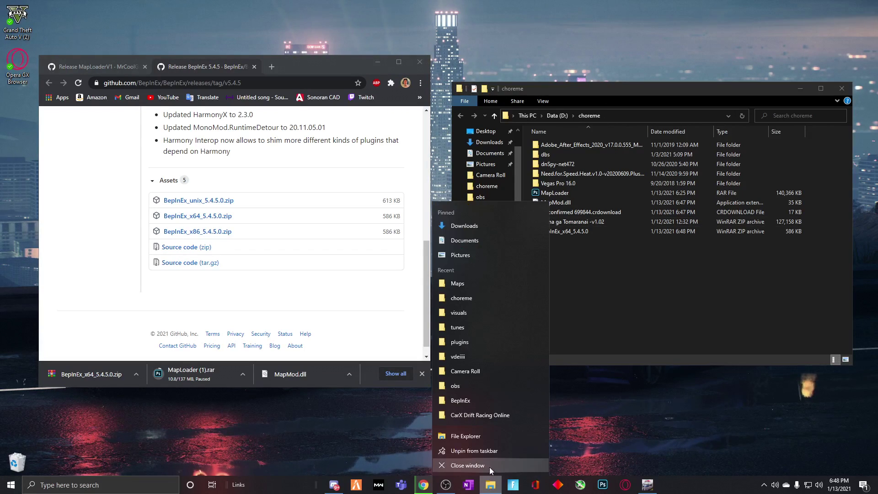
left_click(479, 436)
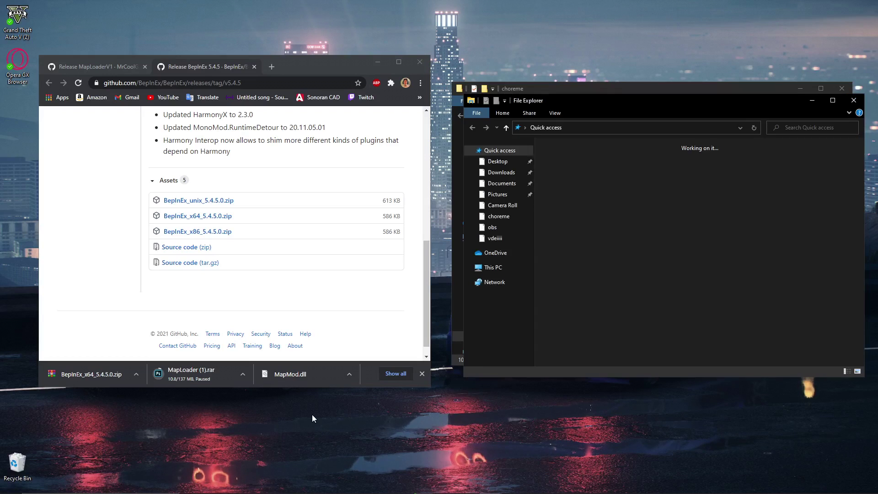
scroll(486, 354, "down", 1)
left_click(495, 336)
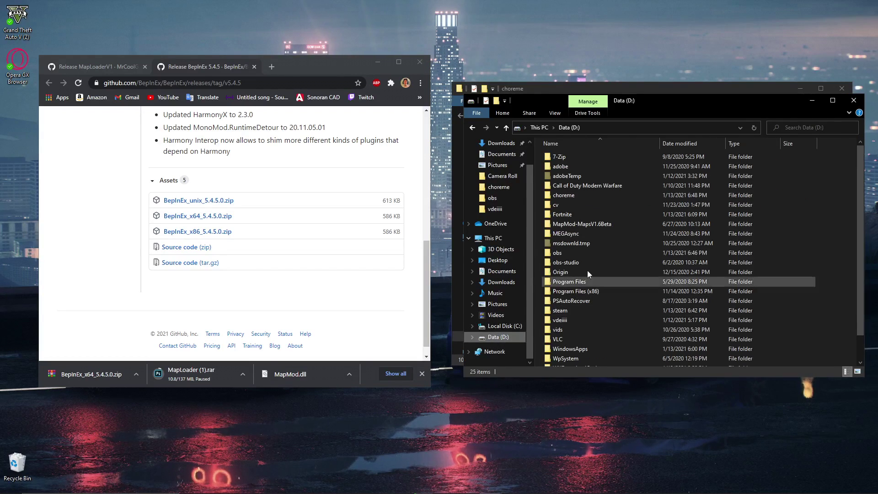
scroll(561, 285, "down", 1)
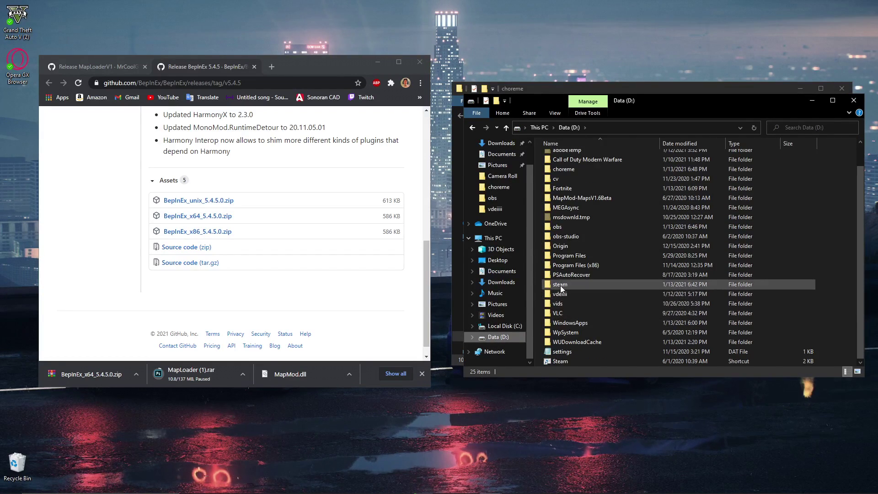
double_click(560, 283)
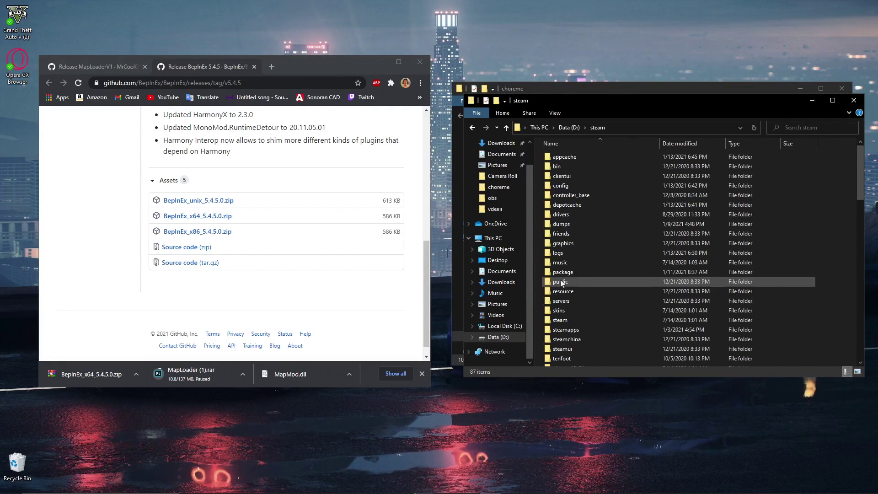
double_click(563, 329)
double_click(570, 158)
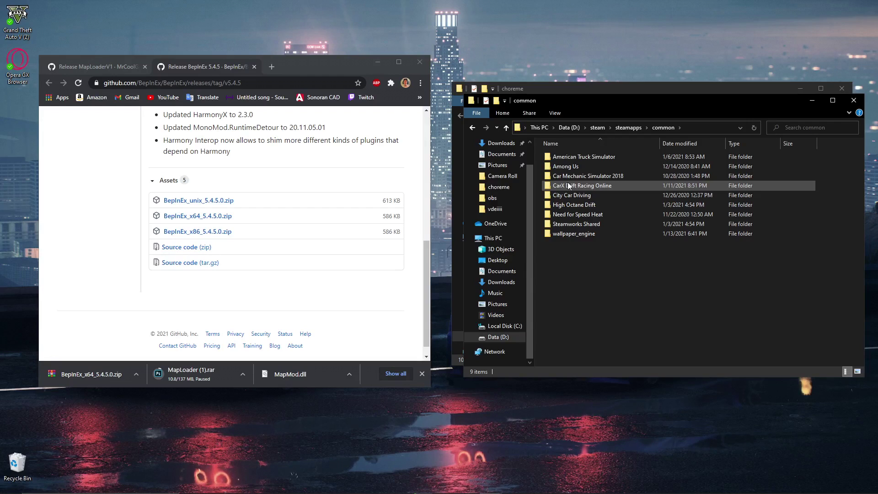
double_click(568, 185)
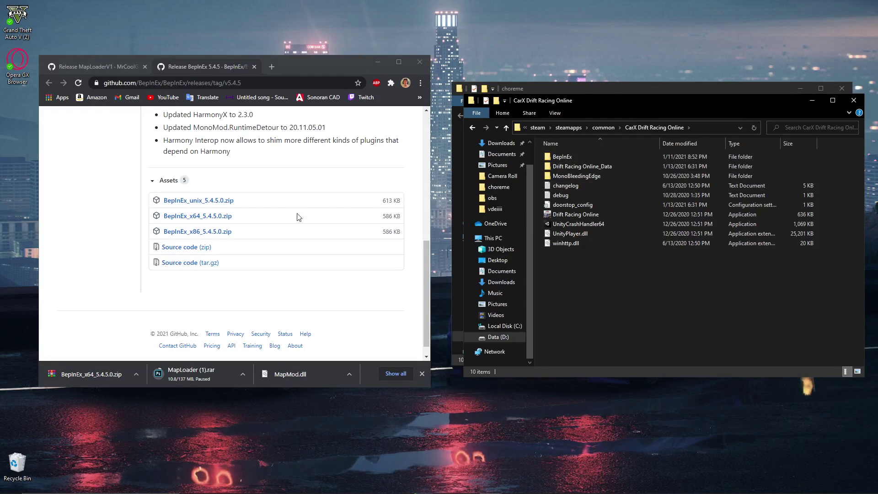
Step: Place the choreme window beside the game folder and select the BepInEx_x64_5.4.5.0 archive
double_click(564, 90)
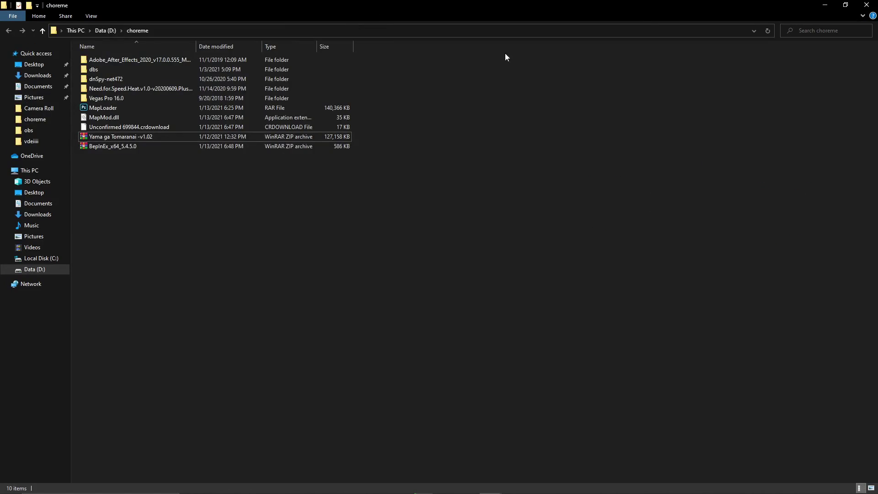
mouse_move(514, 5)
left_mouse_down()
mouse_move(619, 54)
mouse_move(228, 93)
left_mouse_up()
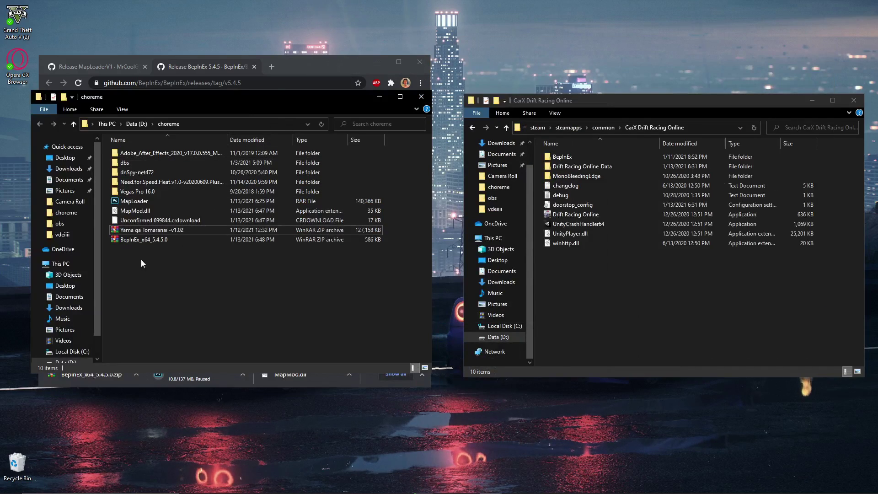
left_click(142, 239)
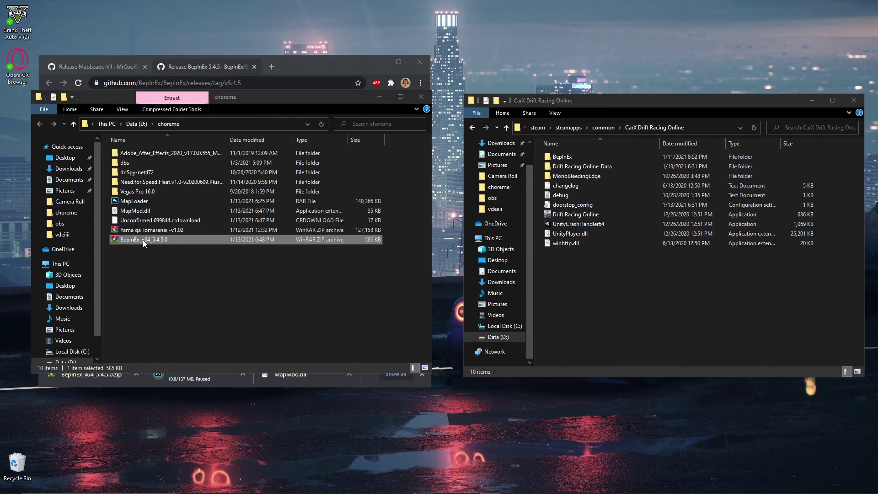
Step: Select all four BepInEx_x64_5.4.5.0 archive entries in WinRAR, then close the archive
double_click(143, 239)
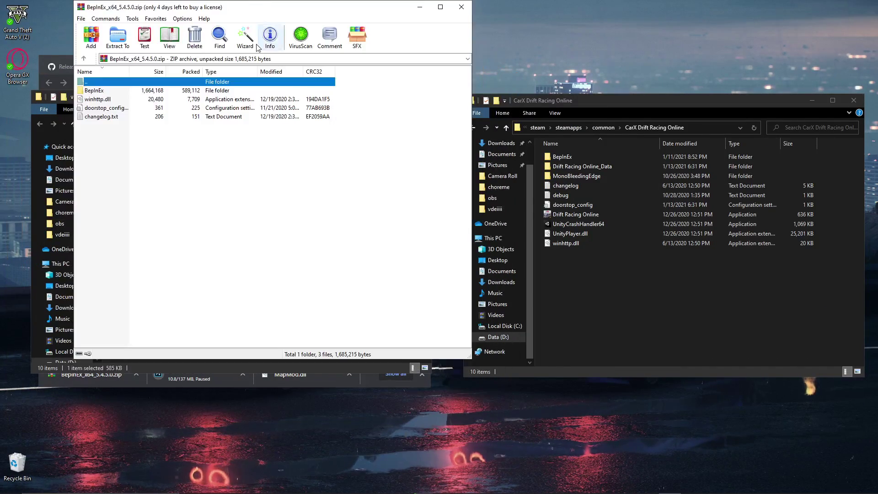
mouse_move(102, 137)
left_mouse_down()
mouse_move(101, 91)
mouse_move(212, 142)
left_mouse_up()
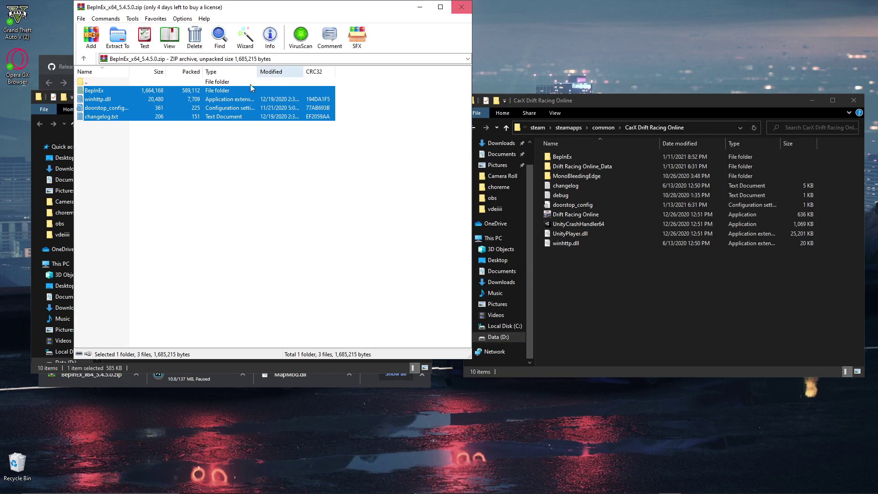
left_click(459, 7)
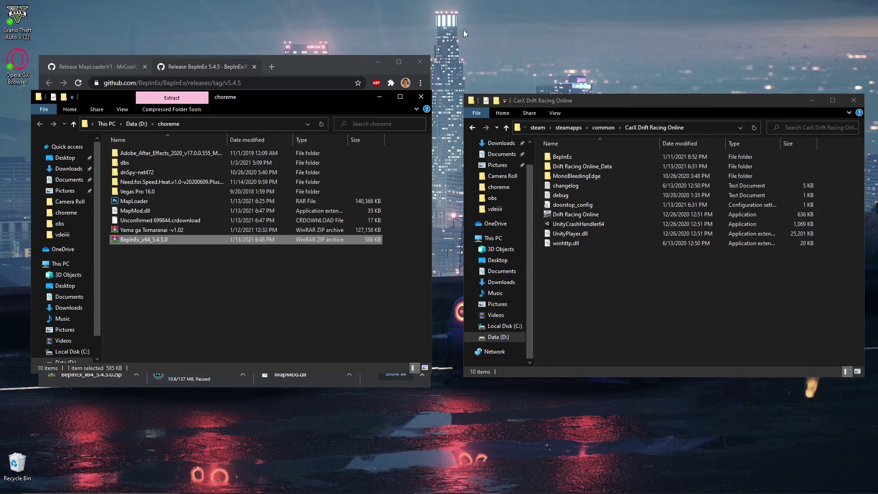
Step: Go into BepInEx > plugins in the game folder and shift that window further left
double_click(582, 156)
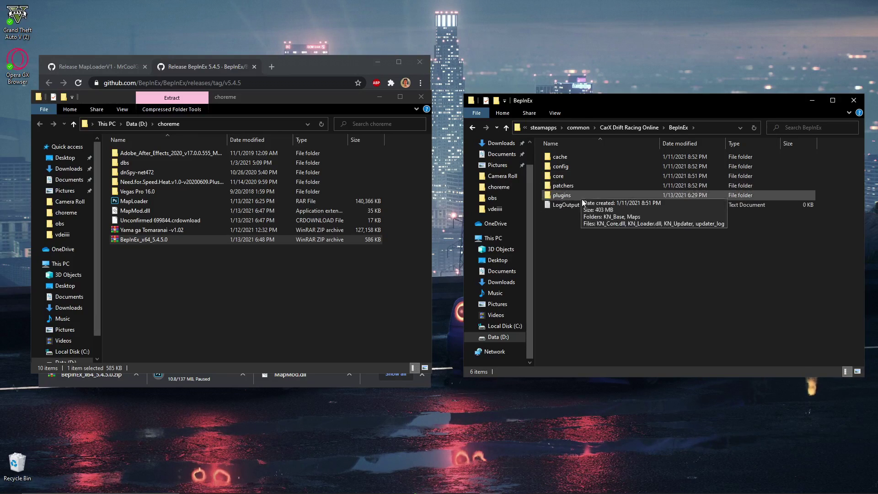
right_click(580, 255)
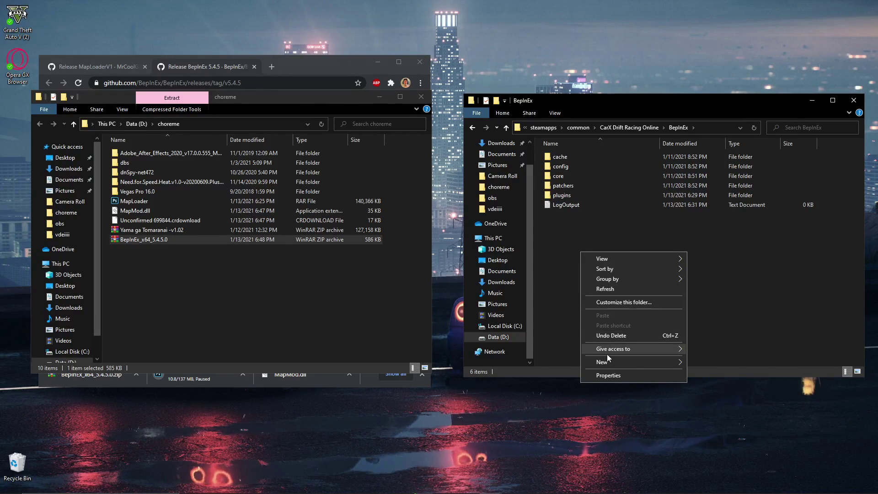
mouse_move(617, 362)
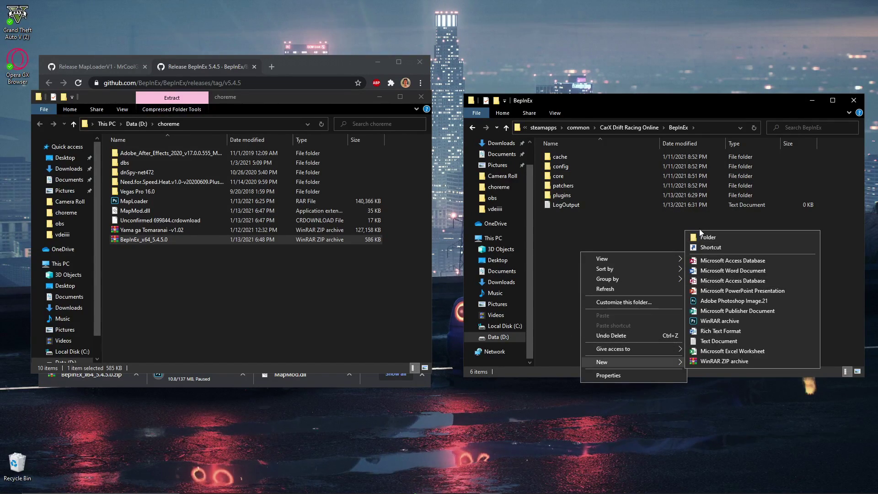
left_click(561, 195)
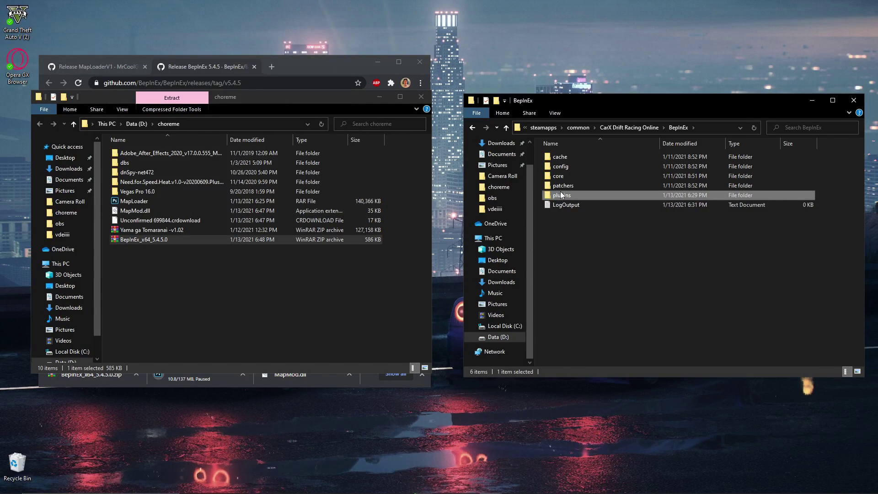
double_click(561, 195)
left_click(572, 272)
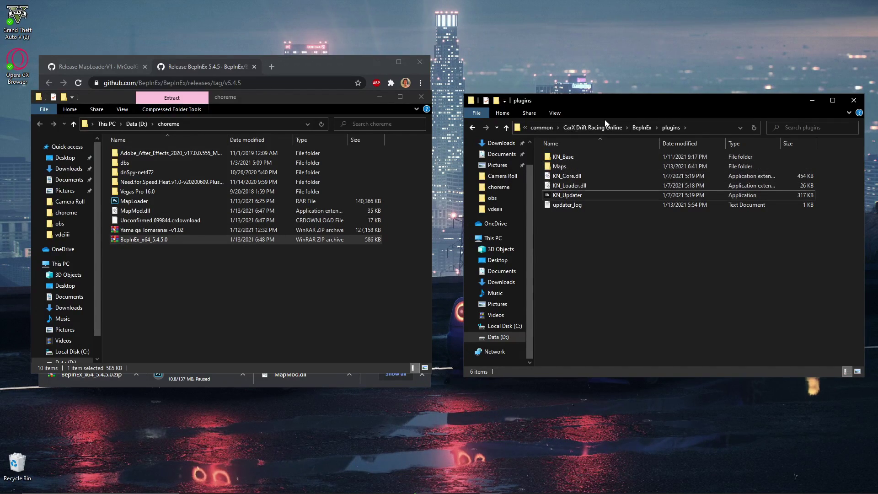
left_click_drag(552, 122, 585, 108)
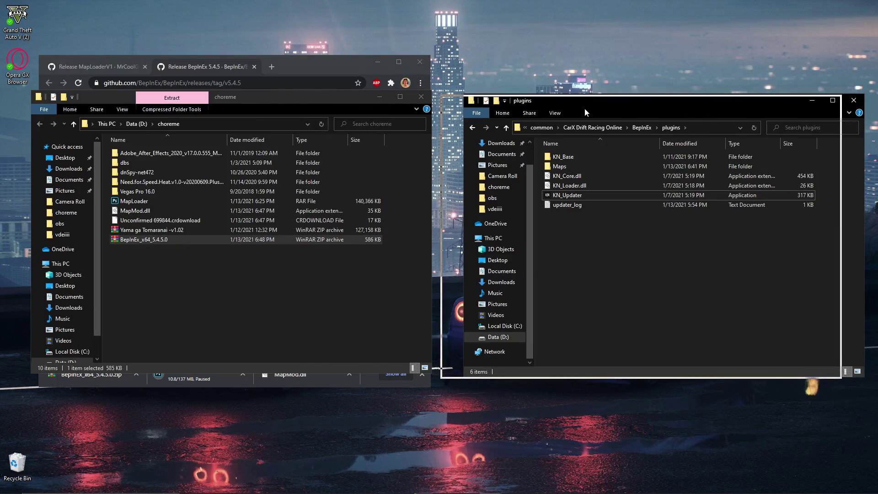
right_click(137, 203)
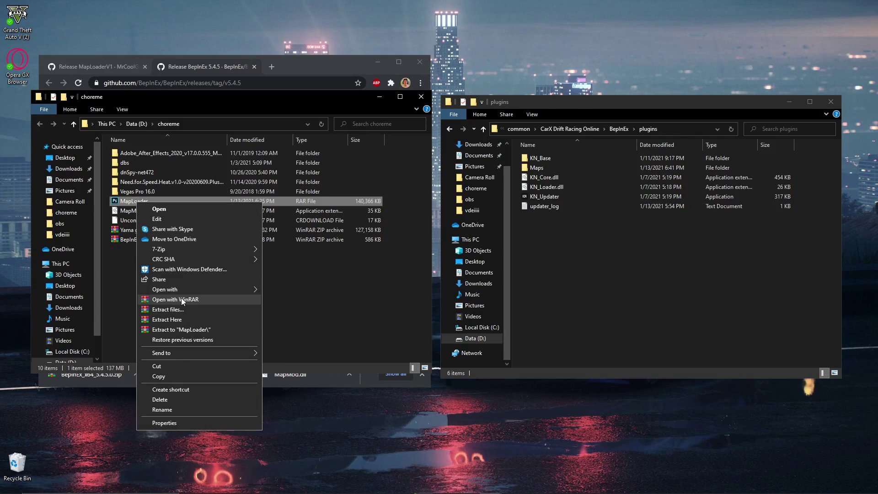
left_click(181, 300)
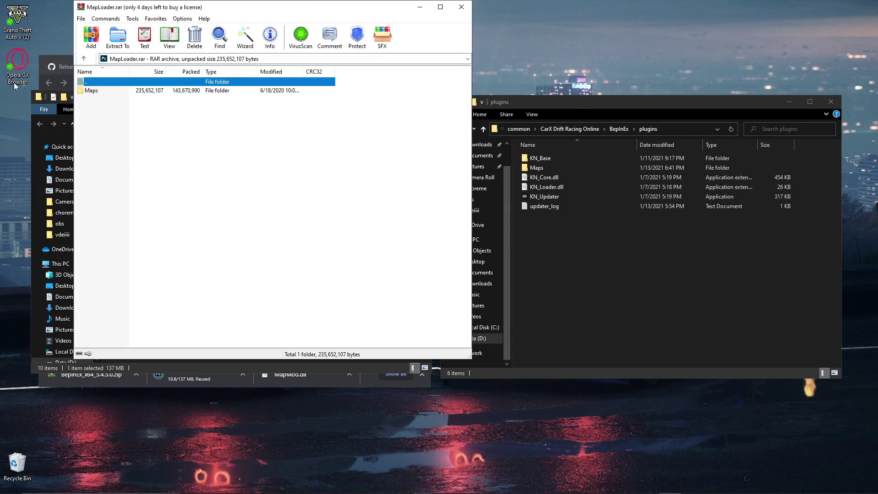
left_click_drag(113, 90, 586, 274)
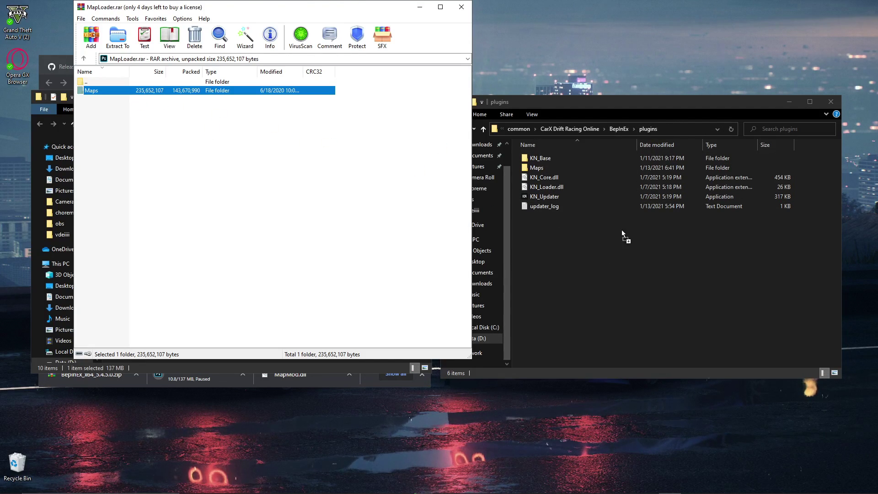
left_click_drag(585, 256, 607, 197)
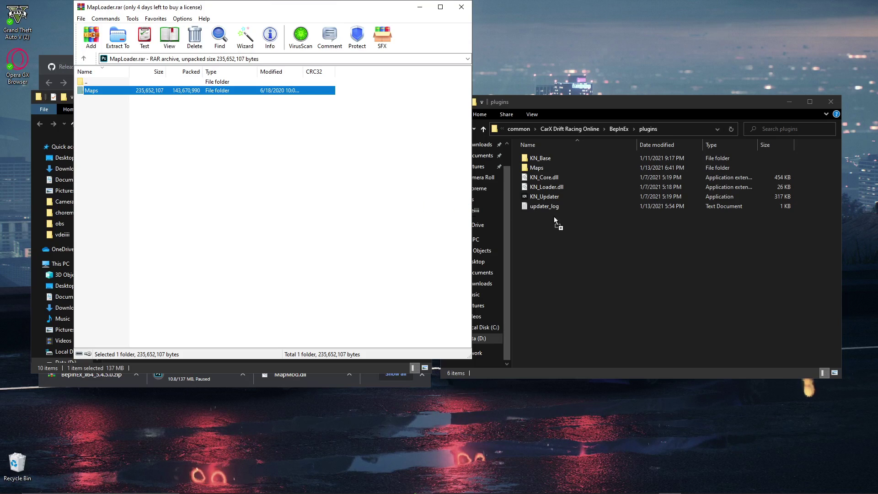
left_click(459, 7)
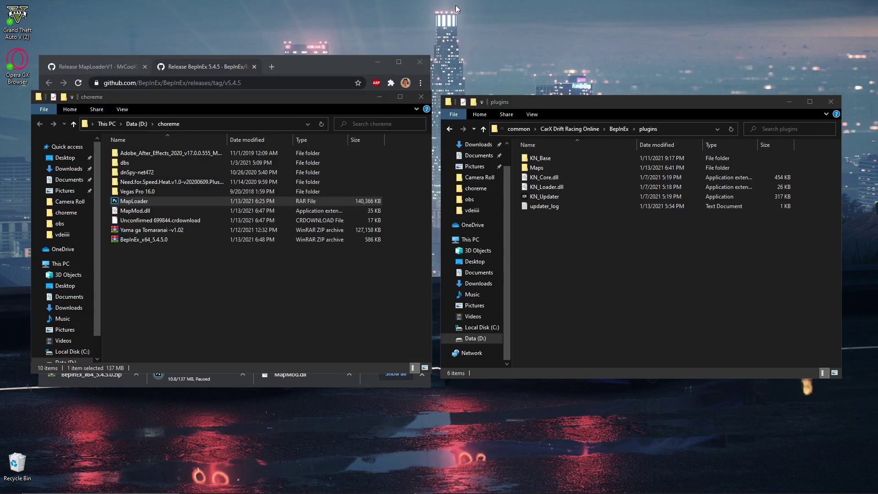
Step: Open the Maps folder inside plugins, showing the two custom maps and MapMod.dll
double_click(536, 169)
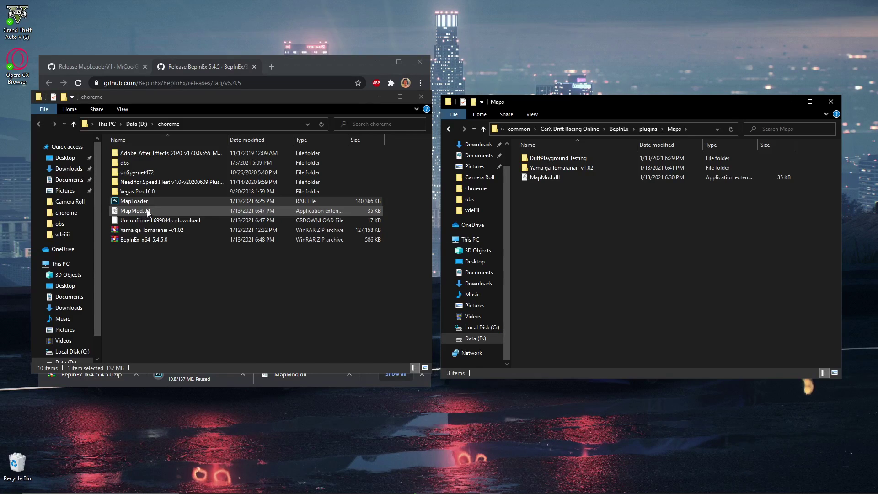
Step: Return to the browser and go to the MapMod releases list with V1.6 BETA as latest
left_click(116, 65)
scroll(174, 216, "up", 5)
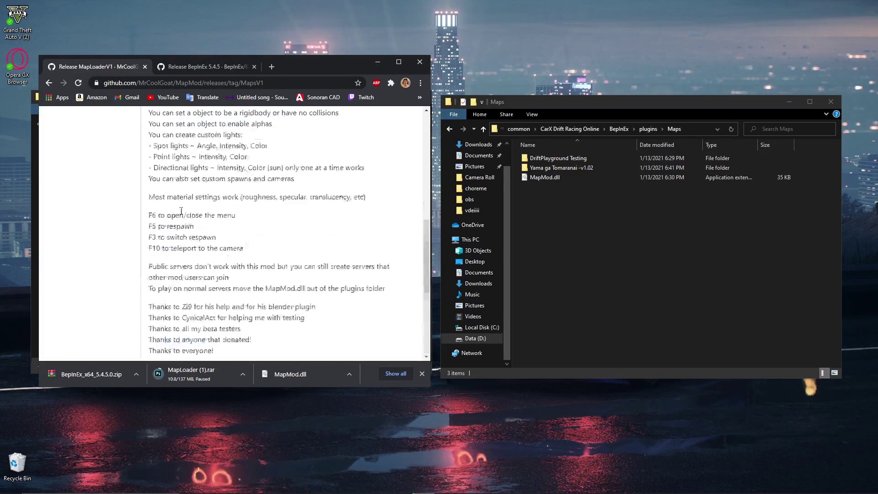
scroll(175, 211, "up", 10)
left_click(70, 203)
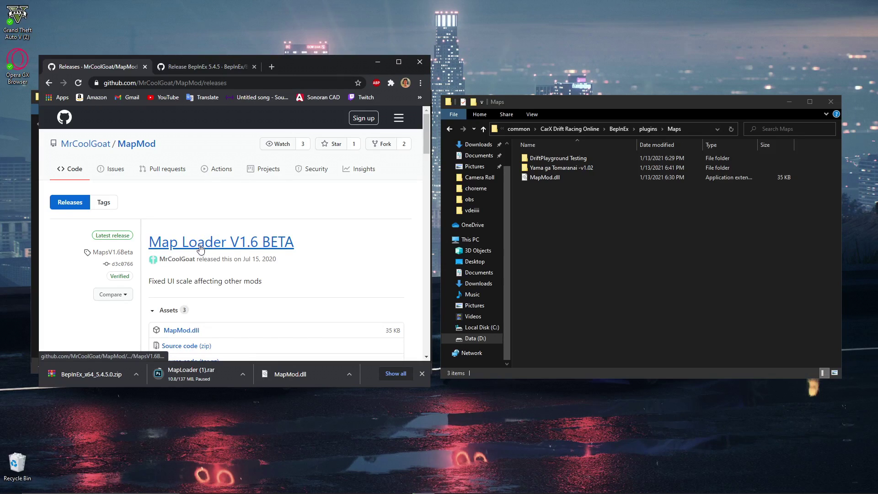
left_click(35, 296)
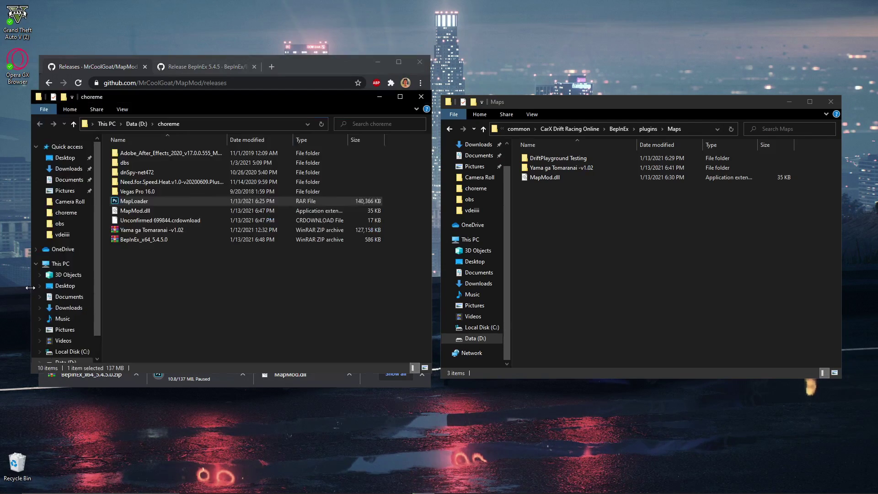
left_click_drag(127, 215, 537, 183)
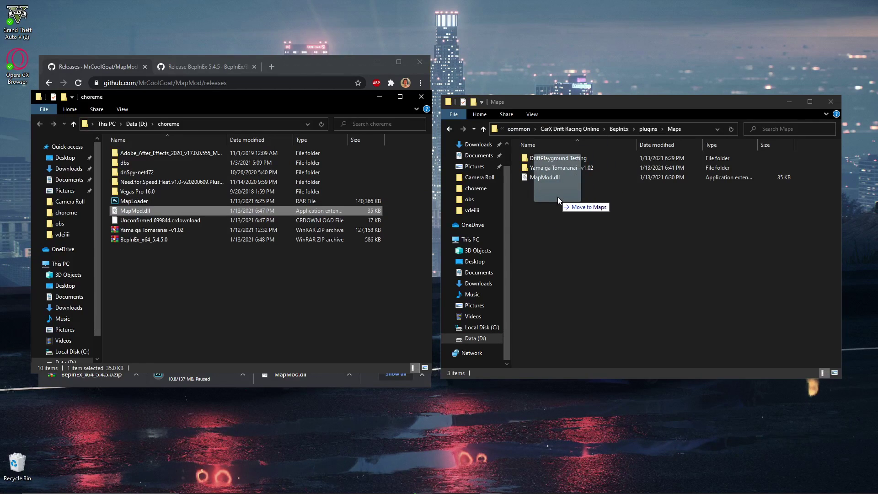
left_click_drag(536, 184, 575, 245)
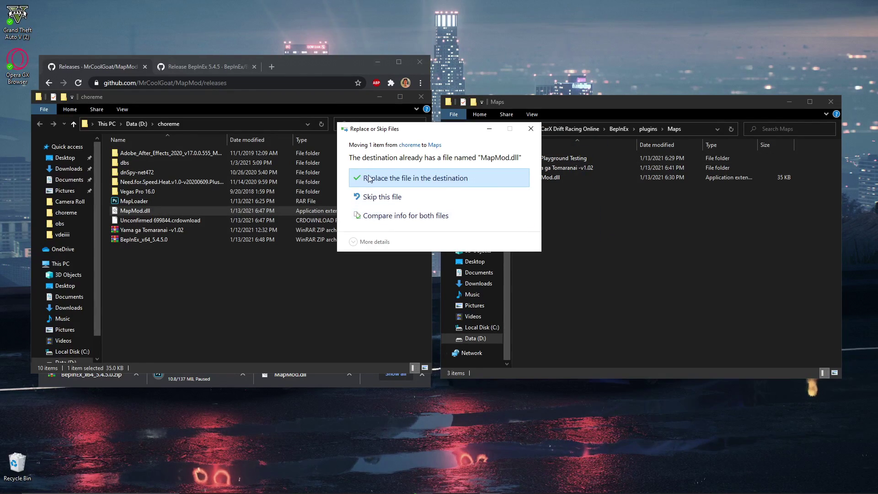
left_click(531, 130)
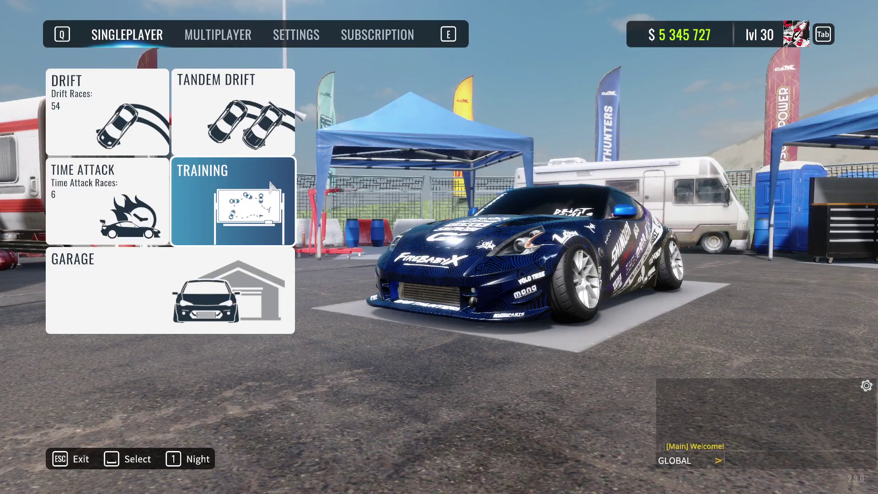
Step: Enter Training mode's track selection and choose the Springstone track
left_click(177, 223)
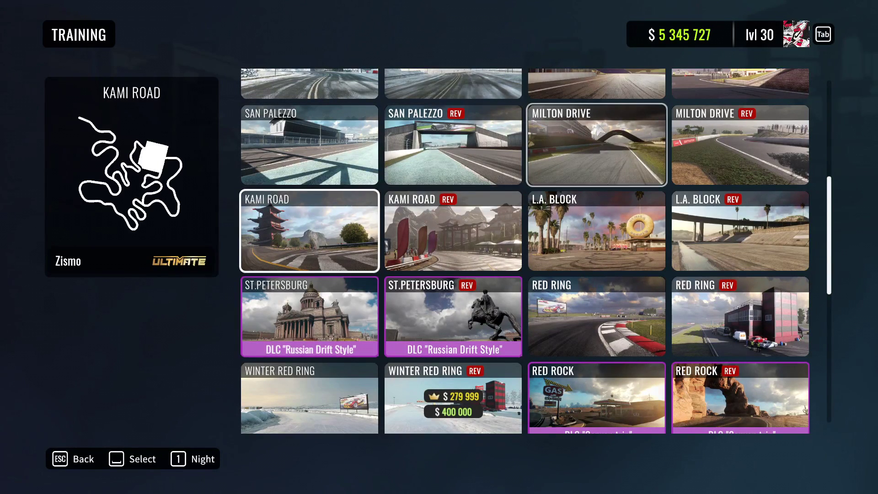
scroll(597, 139, "up", 2)
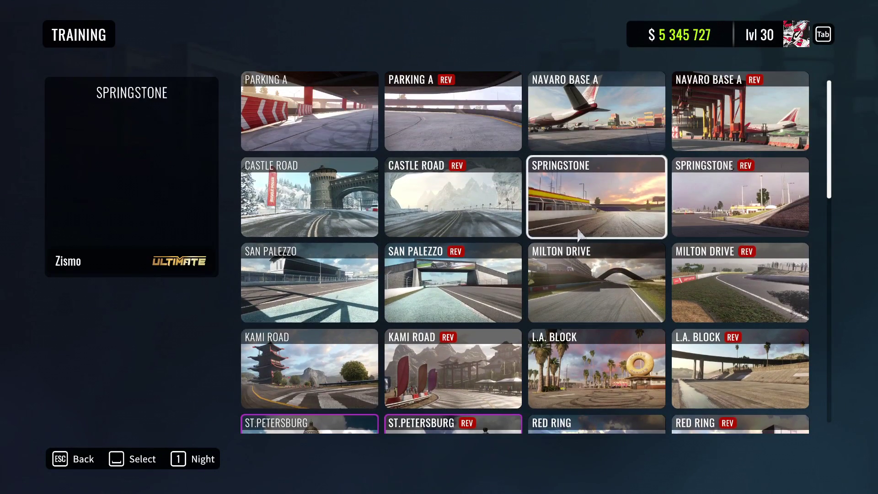
left_click(579, 233)
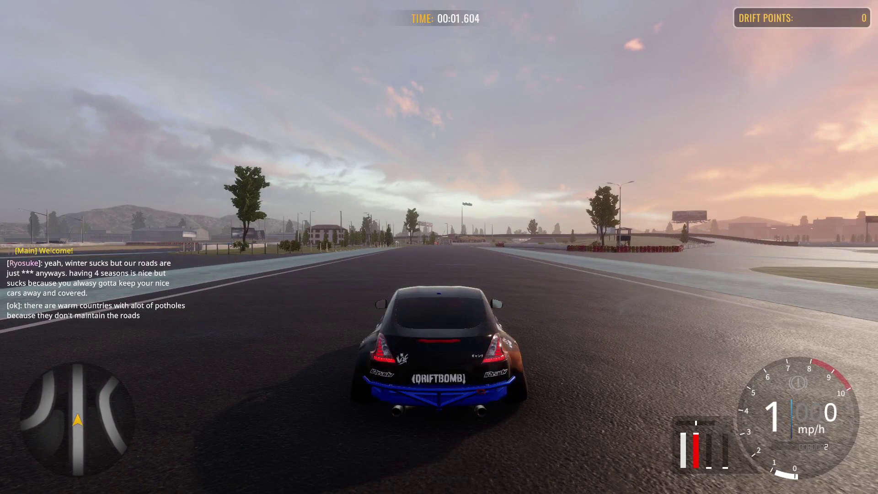
Step: Bring up the Goats Custom Map Loader in Springstone and load the custom mountain map
key("F7")
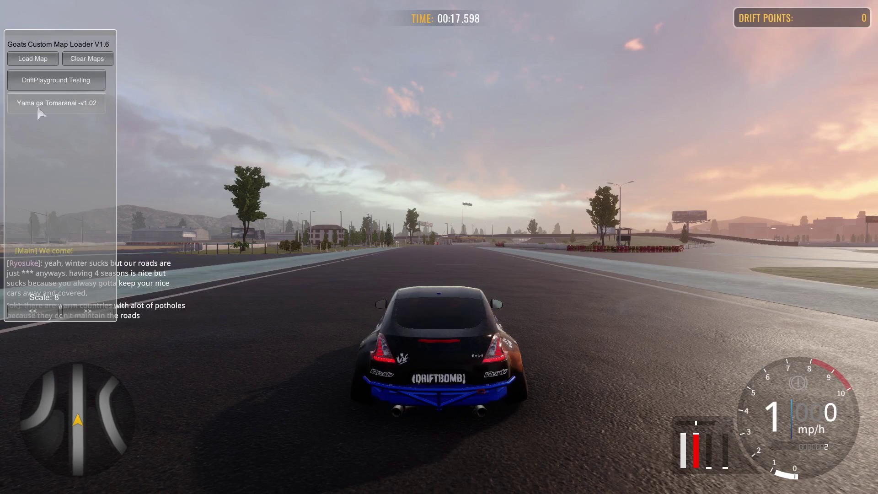
left_click(30, 61)
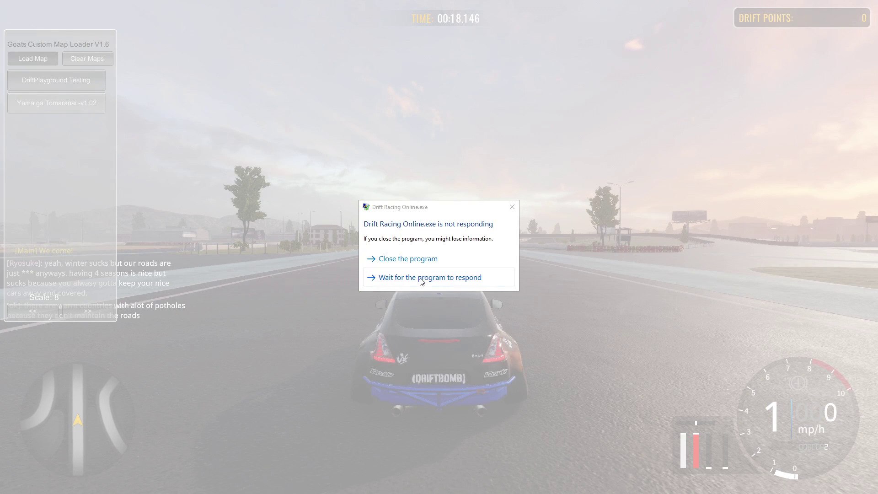
Step: Keep waiting for the game to respond until the Yama ga Tomaranai map loads
left_click(391, 280)
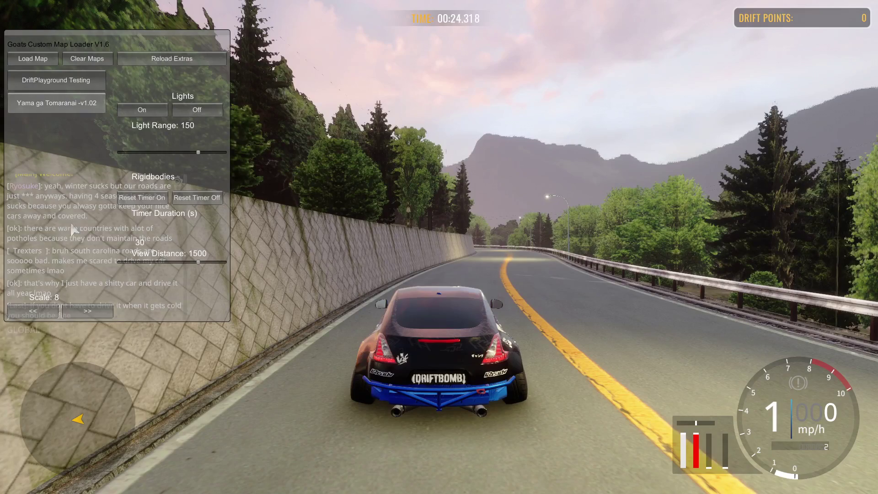
Step: Hide the map loader menu and drive the car around the mountain road
key("Return")
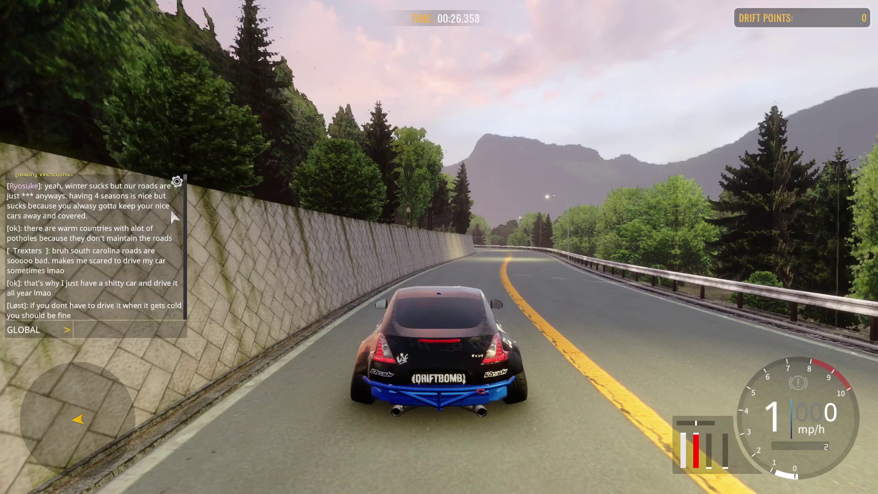